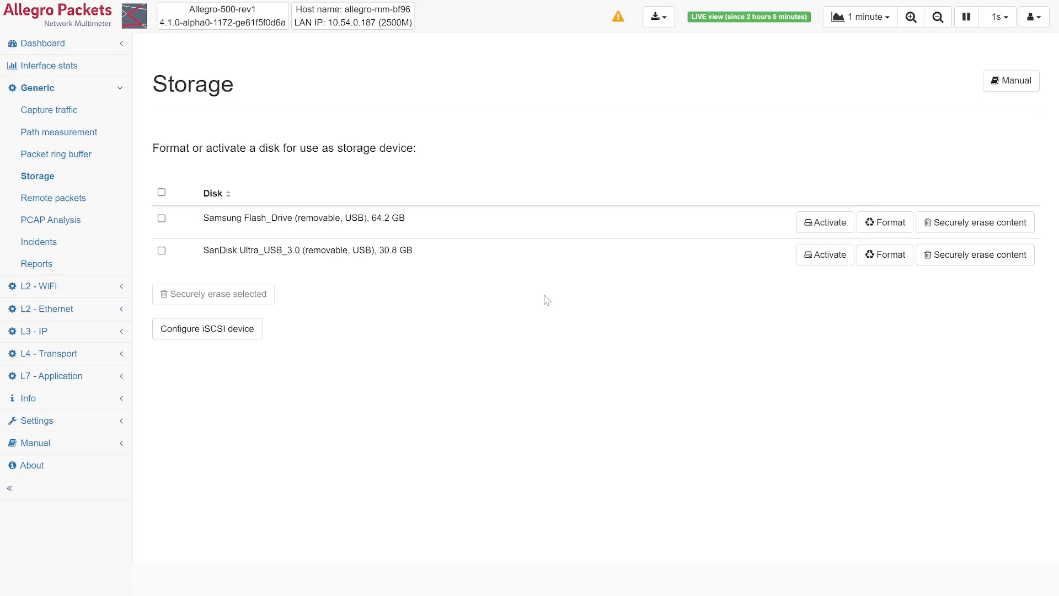
- Check the packet ring buffer module settings, including the maximum number of concurrent ring buffers, and return to the ring buffer overview
left_click(87, 160)
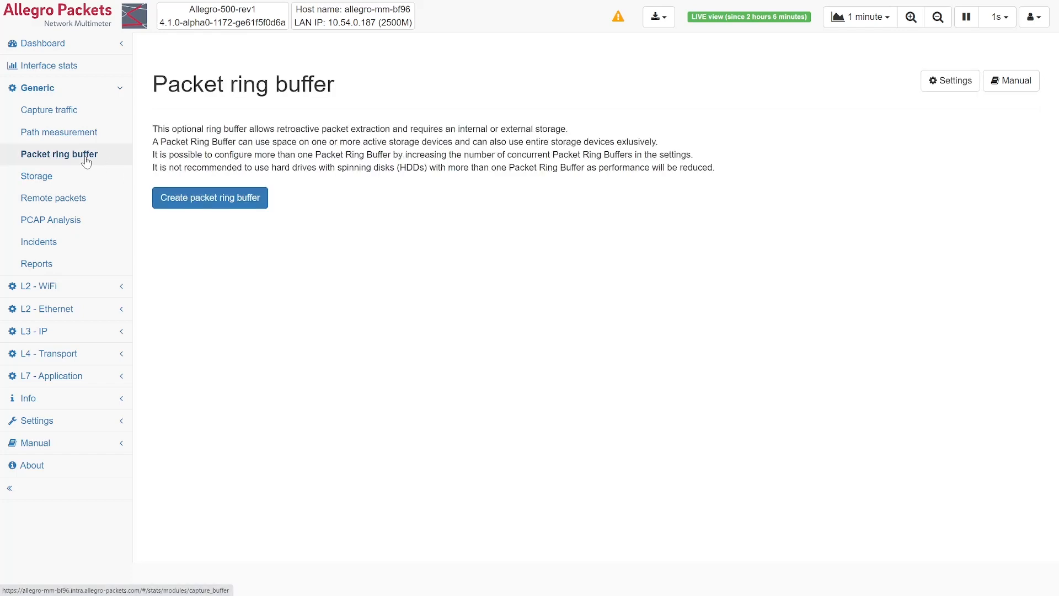
left_click(941, 87)
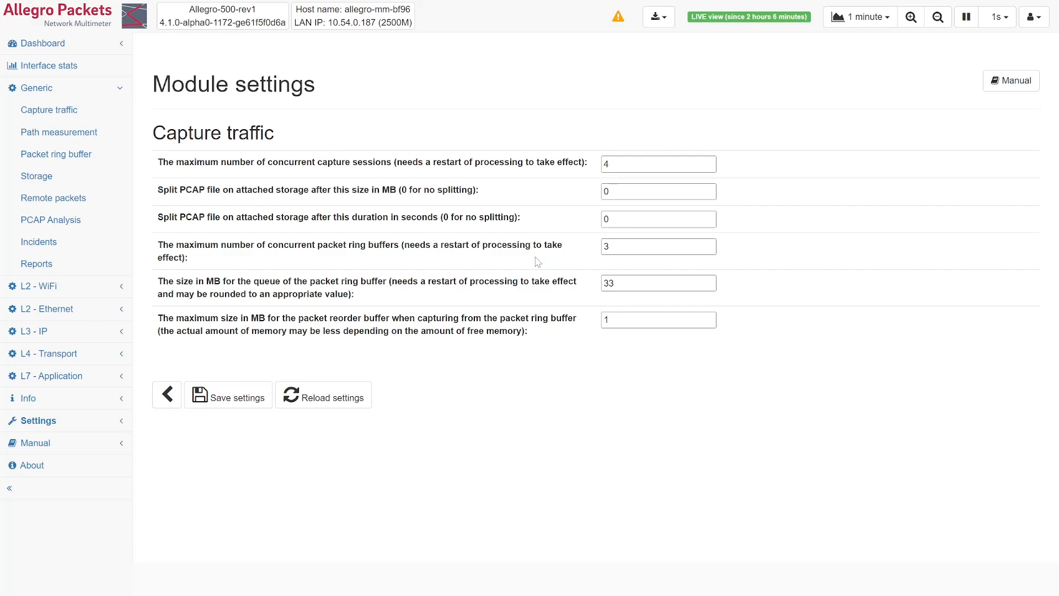
left_click(61, 156)
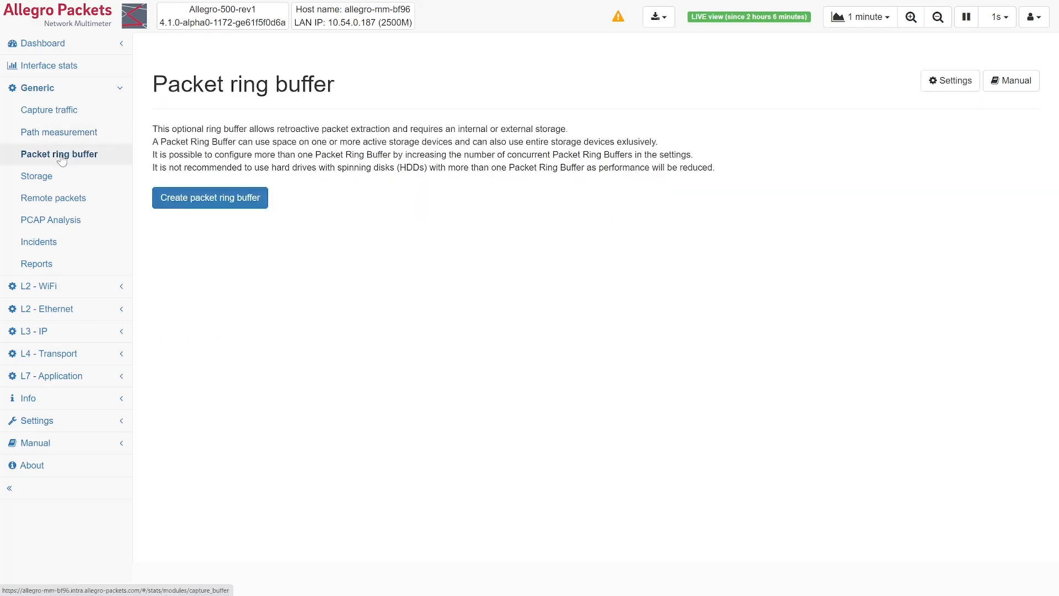
- Format the Samsung Flash_Drive for storage with packet ring buffer creation turned off
left_click(44, 179)
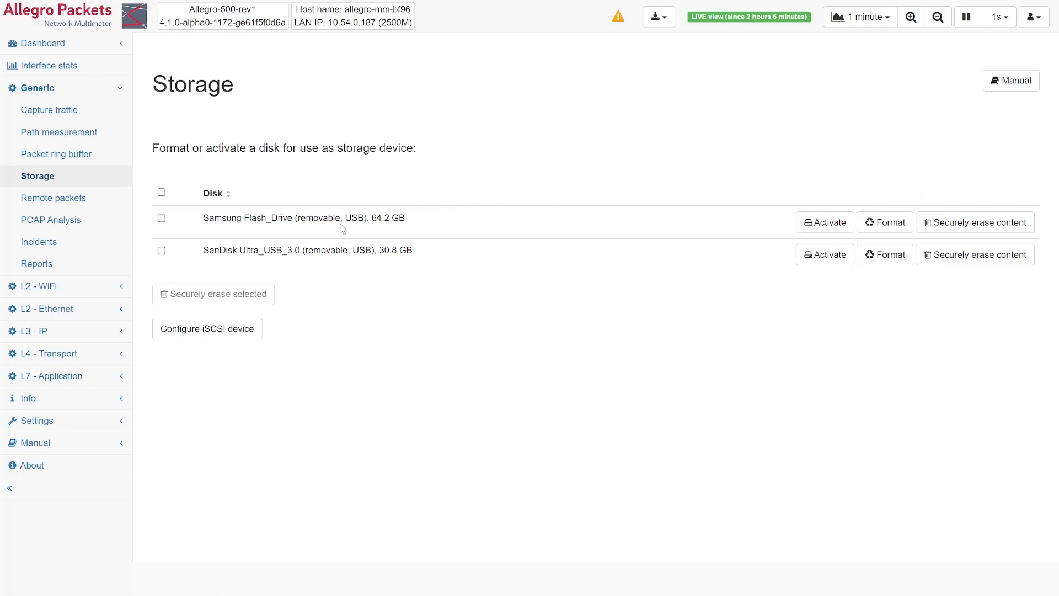
left_click(888, 225)
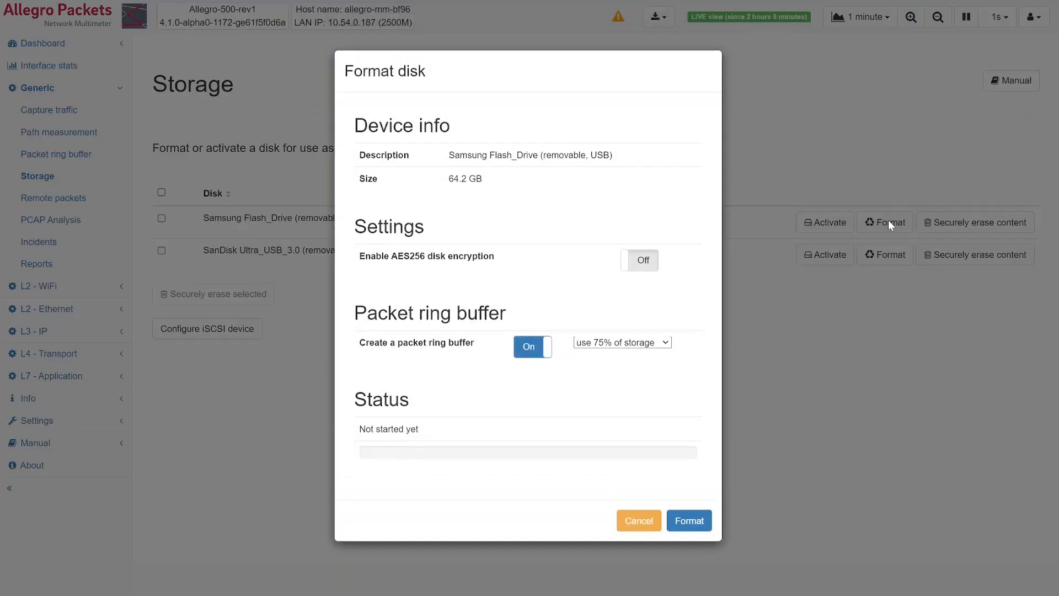
left_click(526, 352)
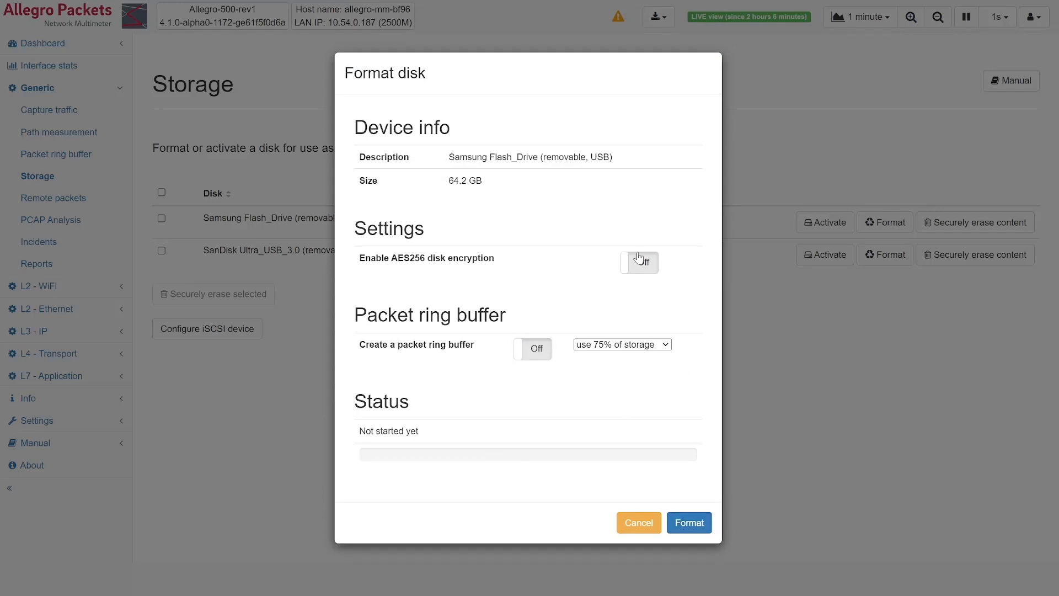
left_click(693, 522)
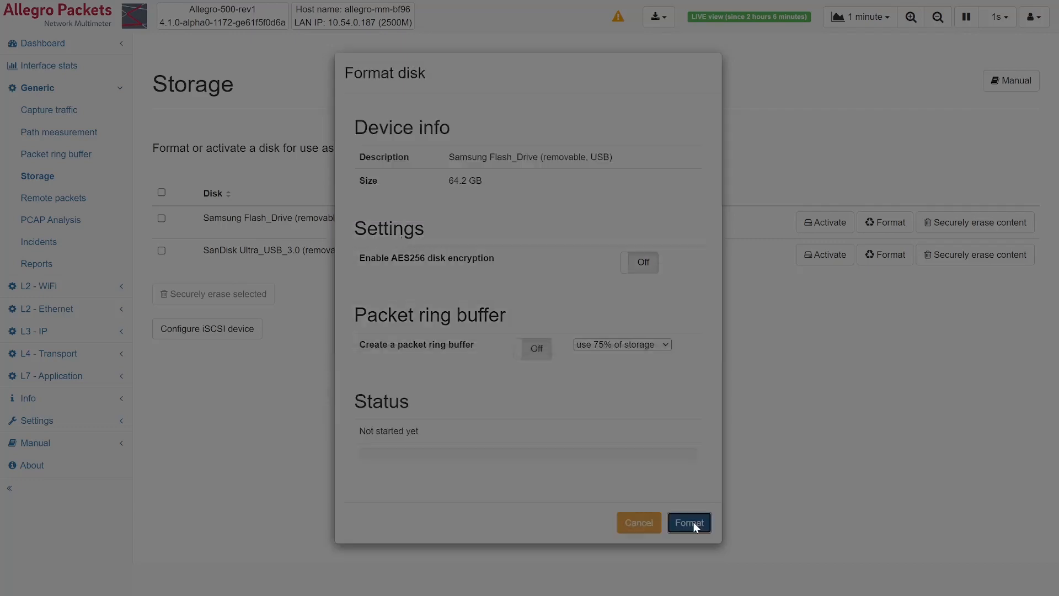
left_click(697, 338)
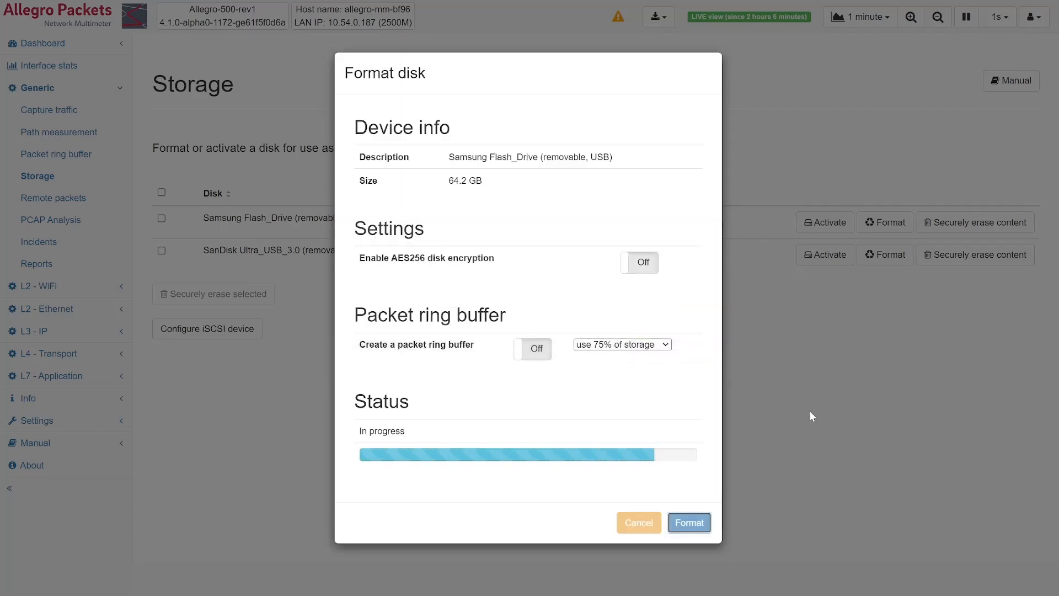
- Format the SanDisk Ultra_USB_3.0 disk with packet ring buffer creation turned off
scroll(741, 340, "down", 3)
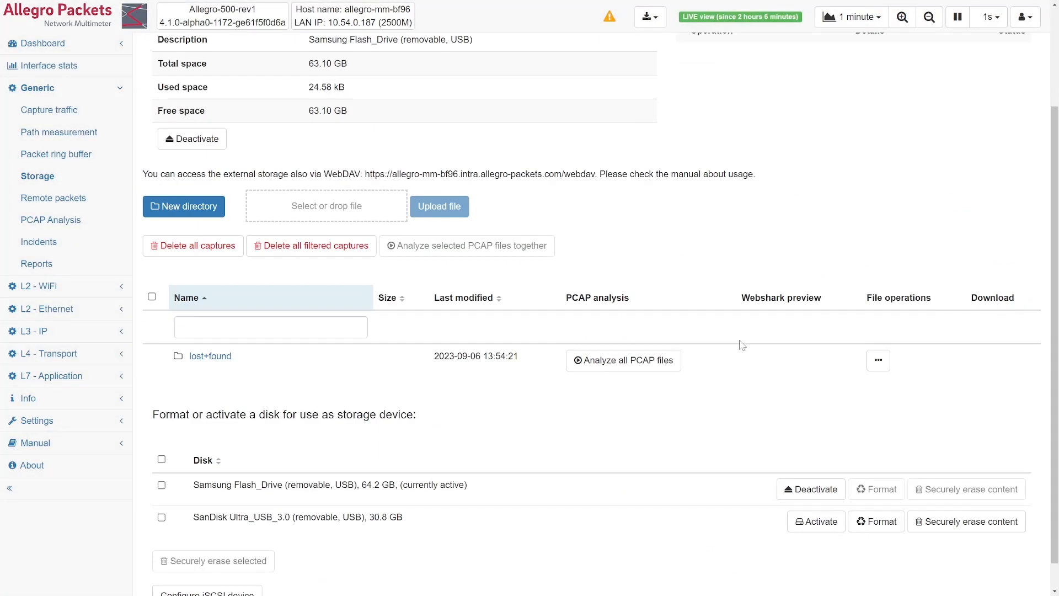
left_click(890, 491)
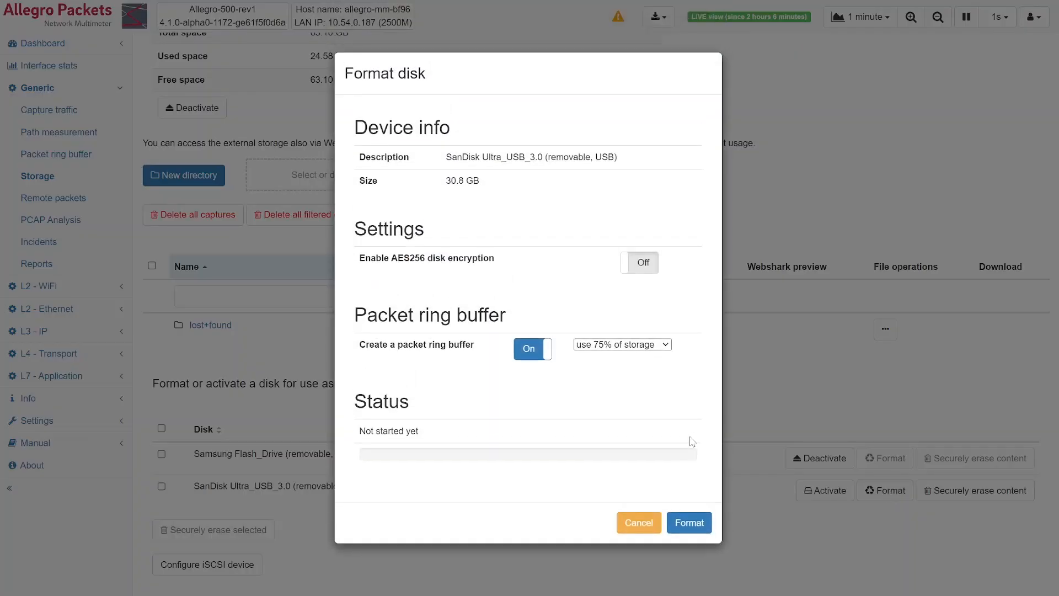
left_click(526, 346)
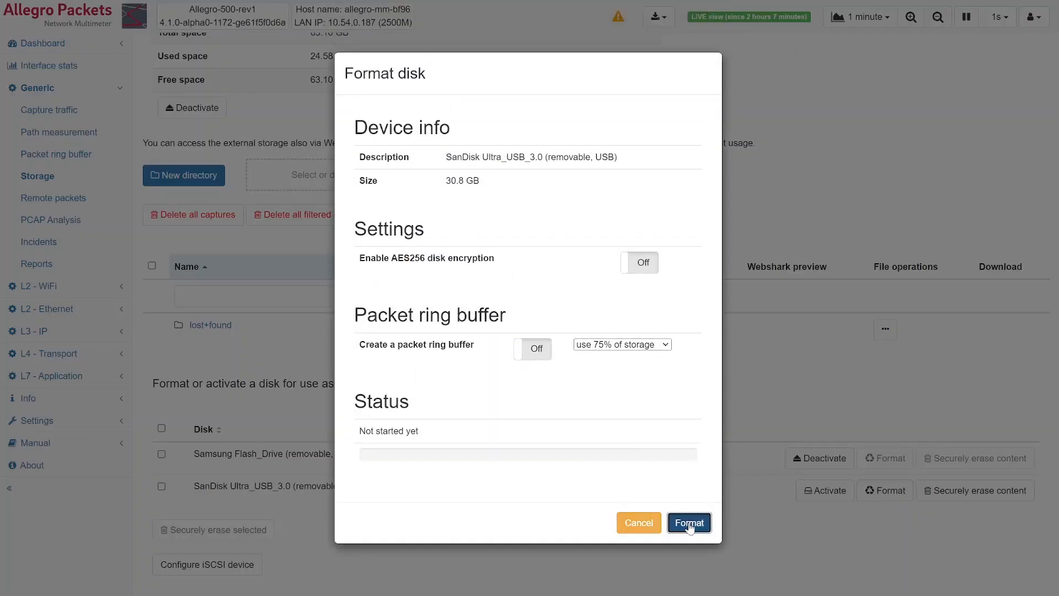
left_click(689, 523)
left_click(698, 338)
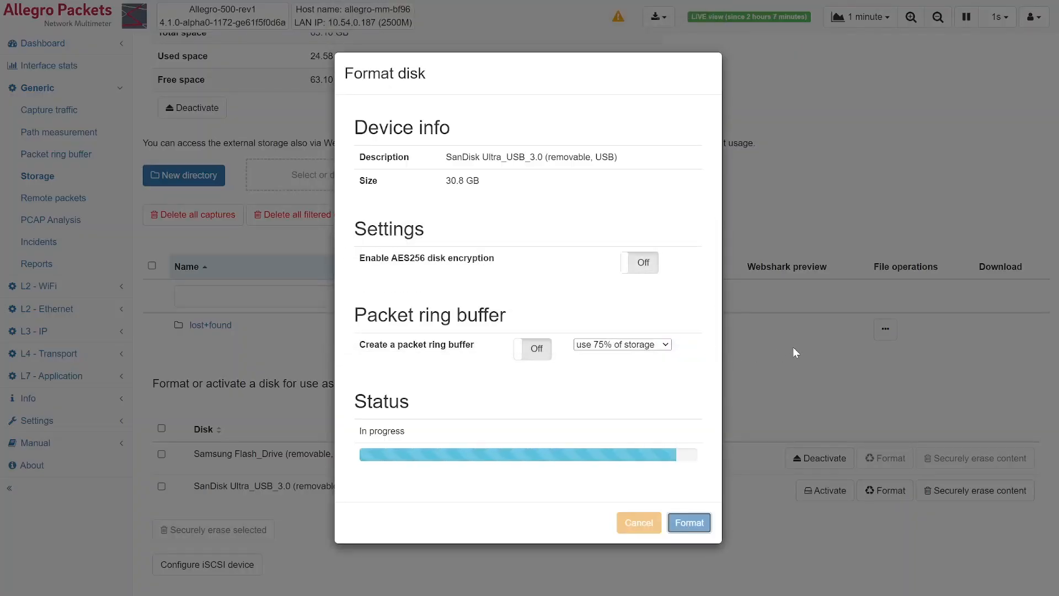
- Rename the Samsung Flash_Drive storage device to "My device A"
scroll(555, 436, "up", 3)
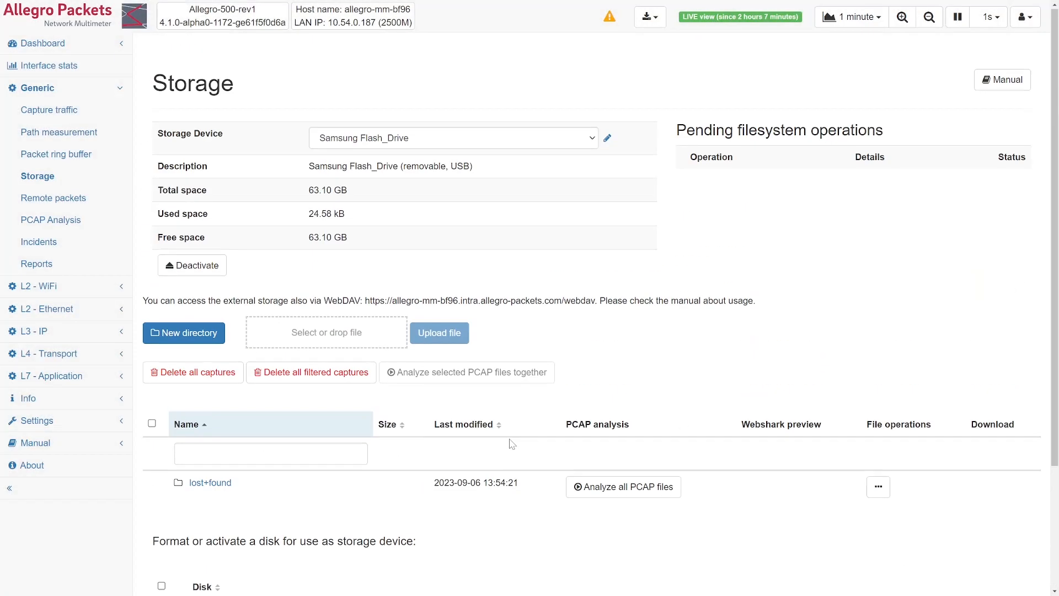
left_click(464, 147)
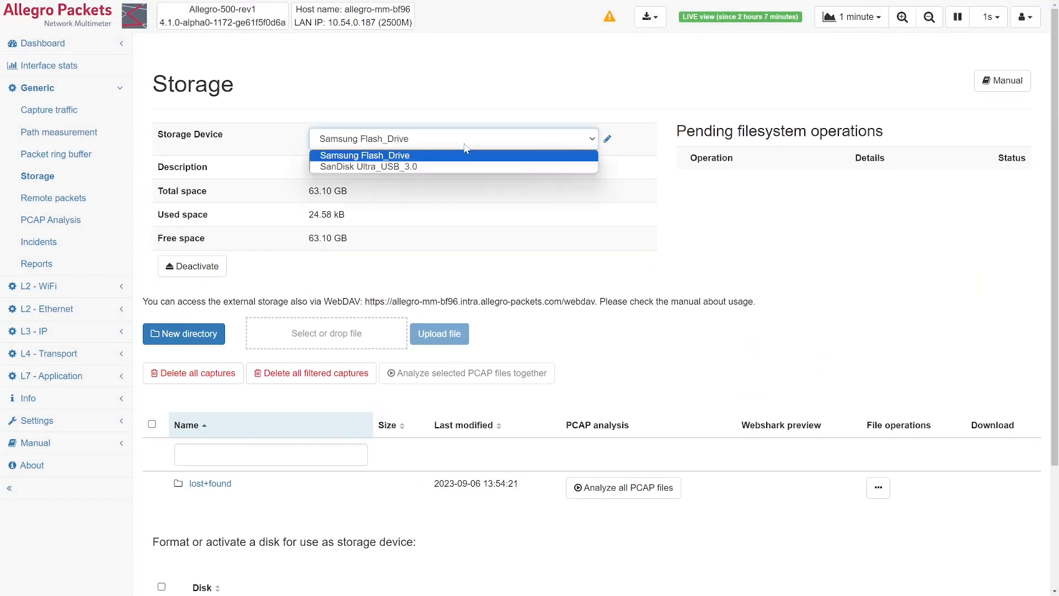
left_click(465, 147)
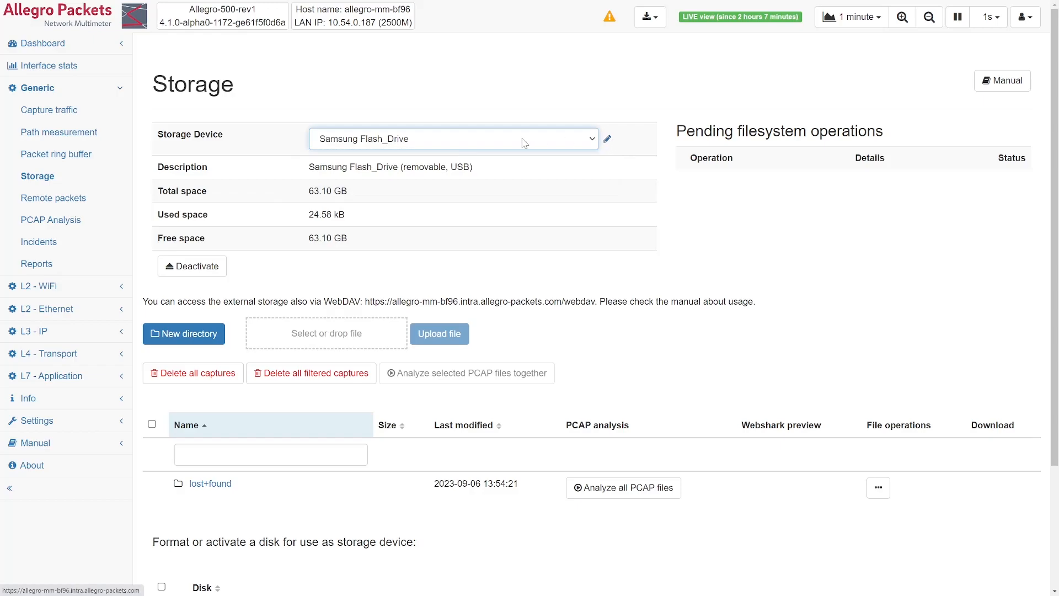
left_click(609, 139)
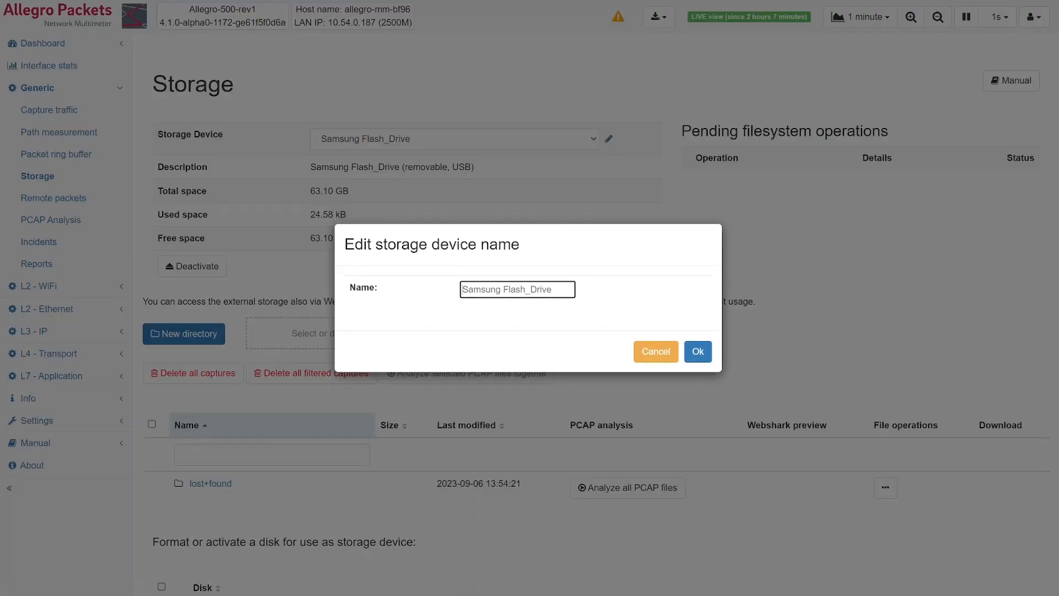
type("By device")
key("Left")
key("Left")
key("BackSpace")
type("M")
left_click(698, 352)
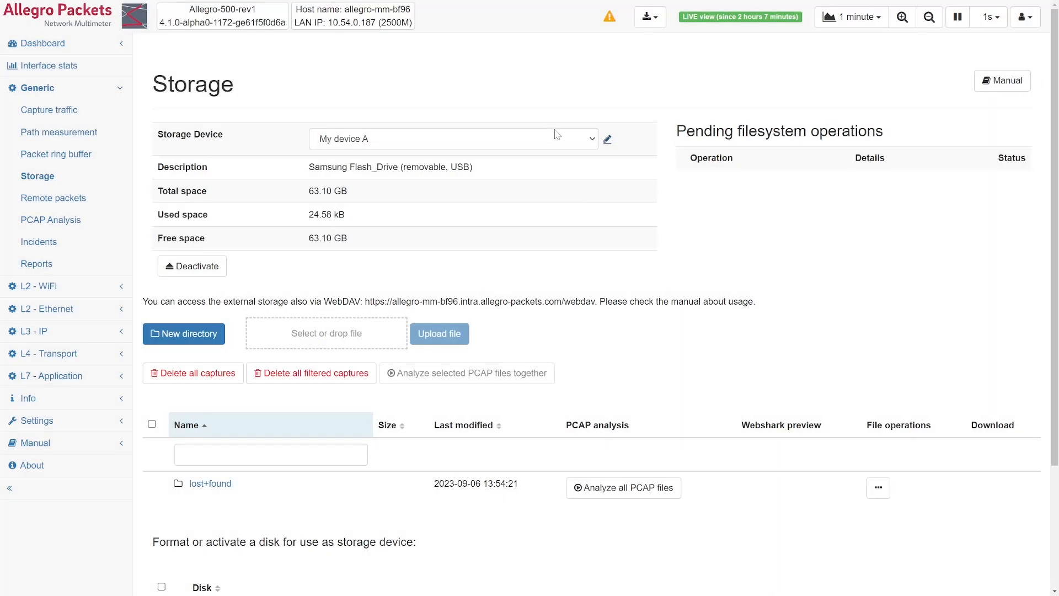
- Select the SanDisk Ultra_USB_3.0 storage device and rename it to "B"
left_click(592, 141)
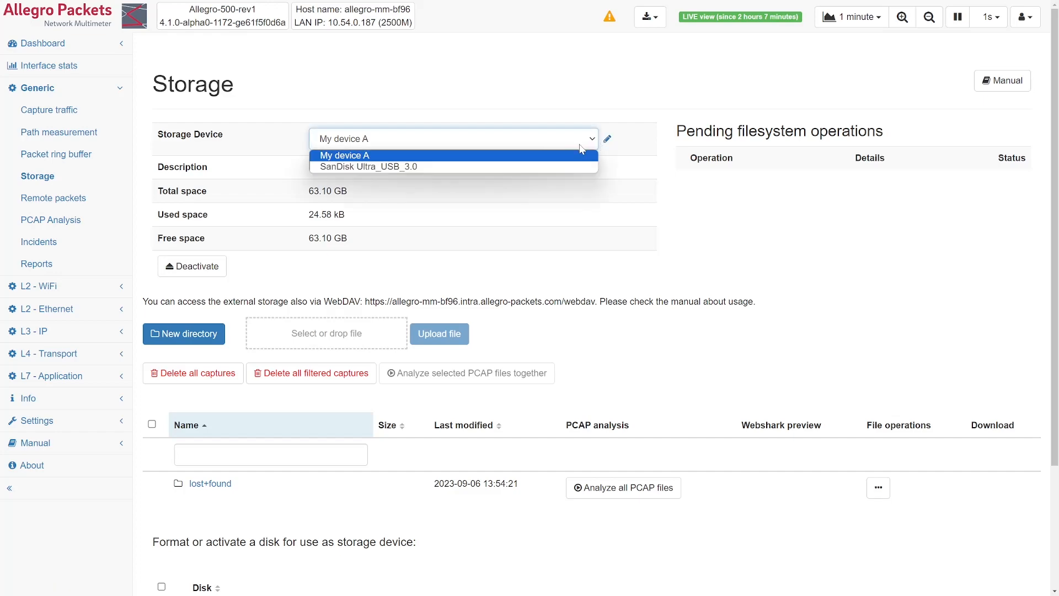
left_click(581, 165)
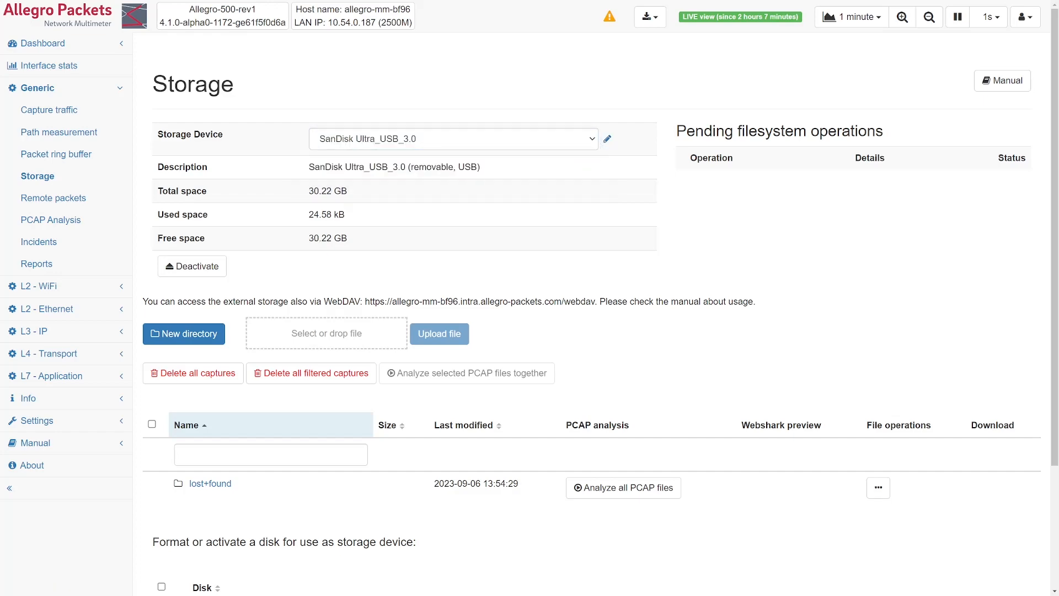
left_click(608, 141)
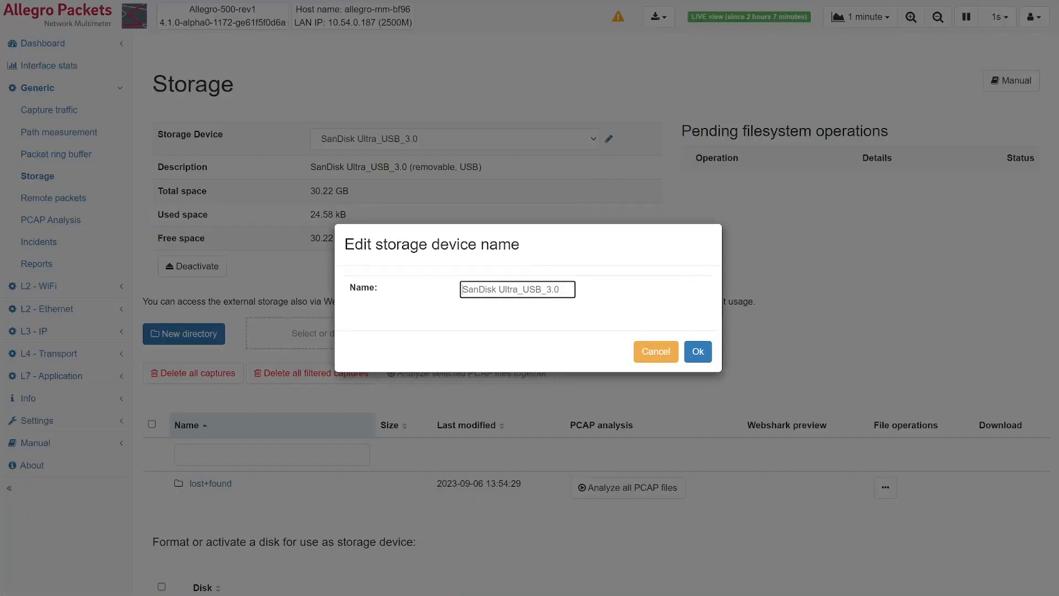
type("B")
left_click(698, 352)
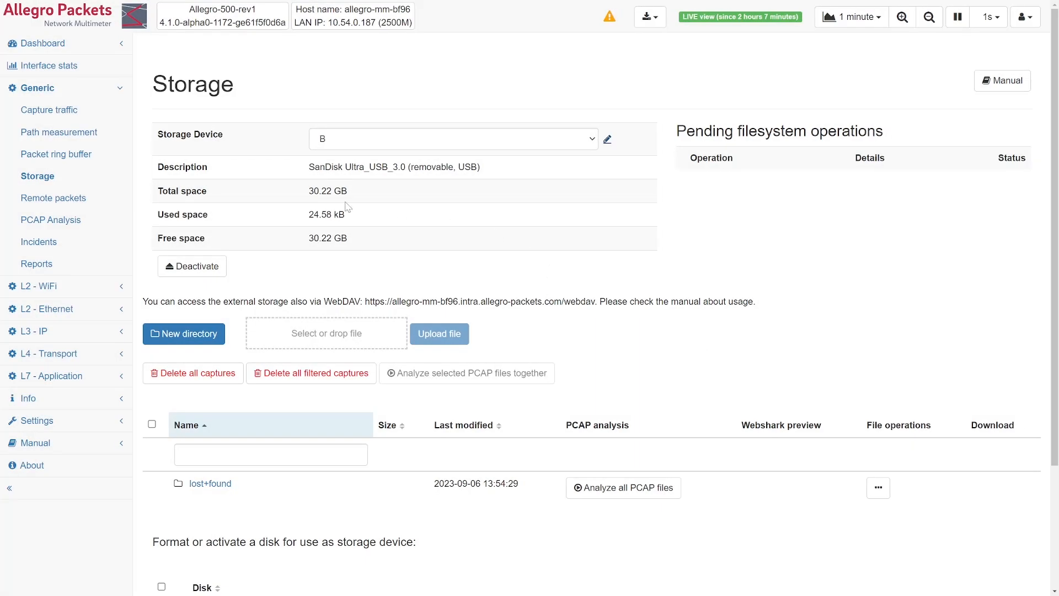
scroll(816, 457, "down", 3)
scroll(814, 460, "up", 3)
scroll(700, 386, "down", 3)
scroll(700, 380, "up", 3)
- Create a packet ring buffer and allocate 25% of My device A's space to Packet Ring Buffer 1
left_click(55, 160)
left_click(188, 198)
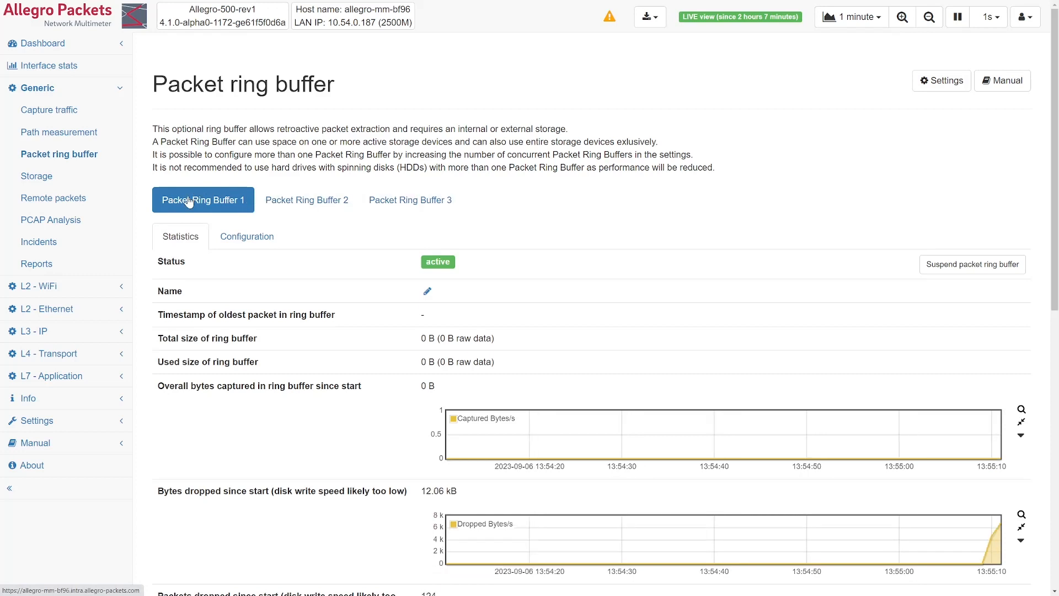
left_click(248, 237)
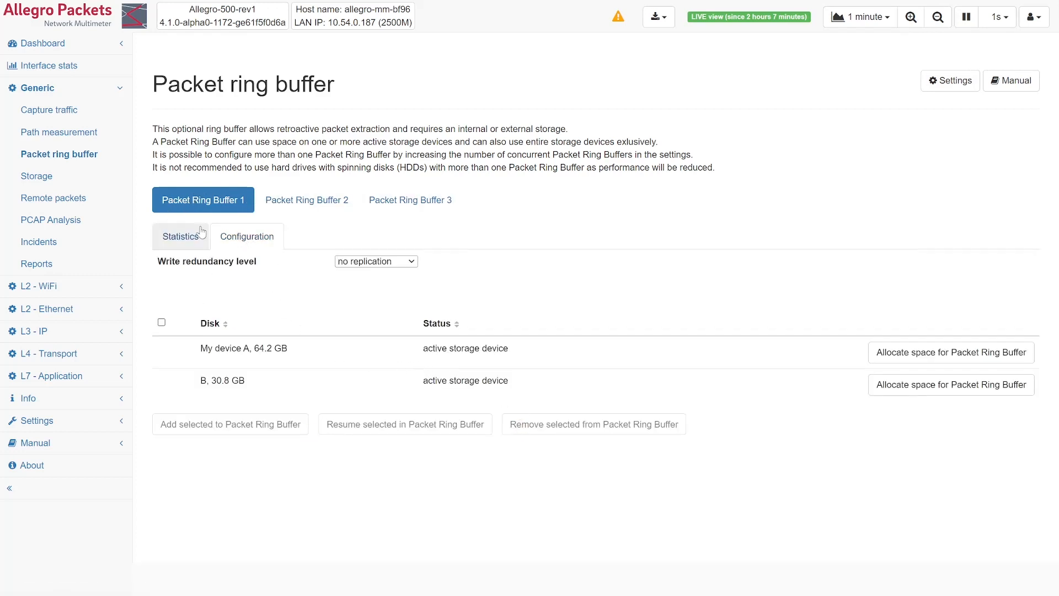
left_click(915, 353)
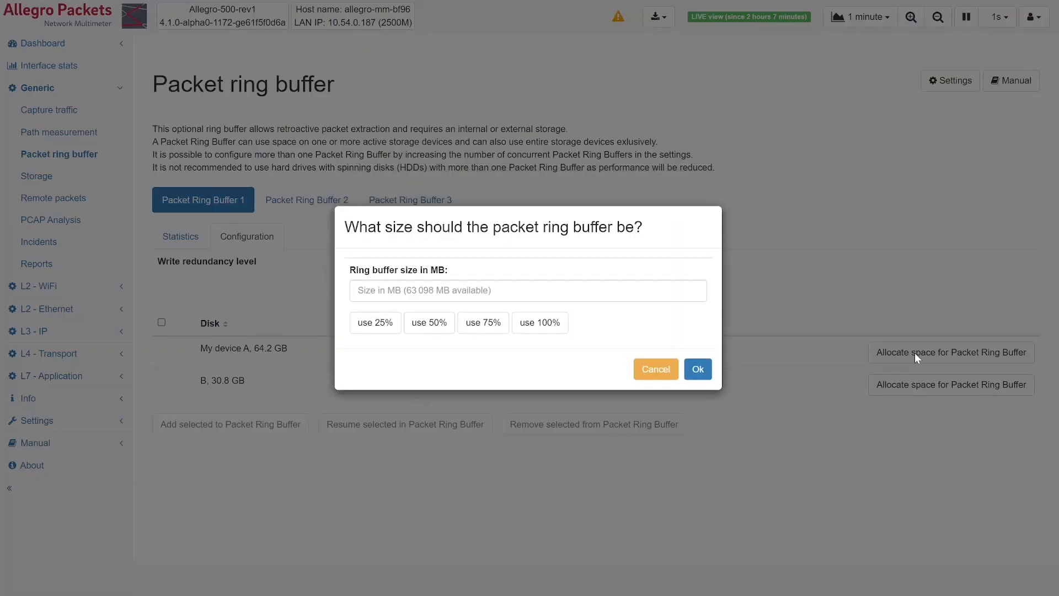
left_click(383, 325)
left_click(696, 371)
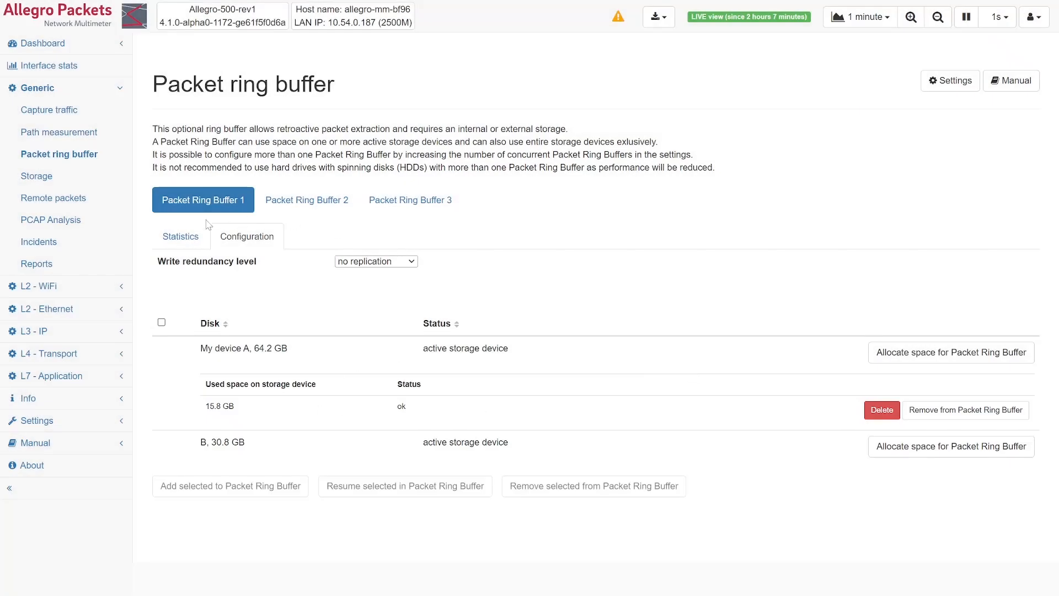
- Allocate the recommended 15774 MB on device B to Packet Ring Buffer 1, checking the buffer's statistics before and after
left_click(193, 238)
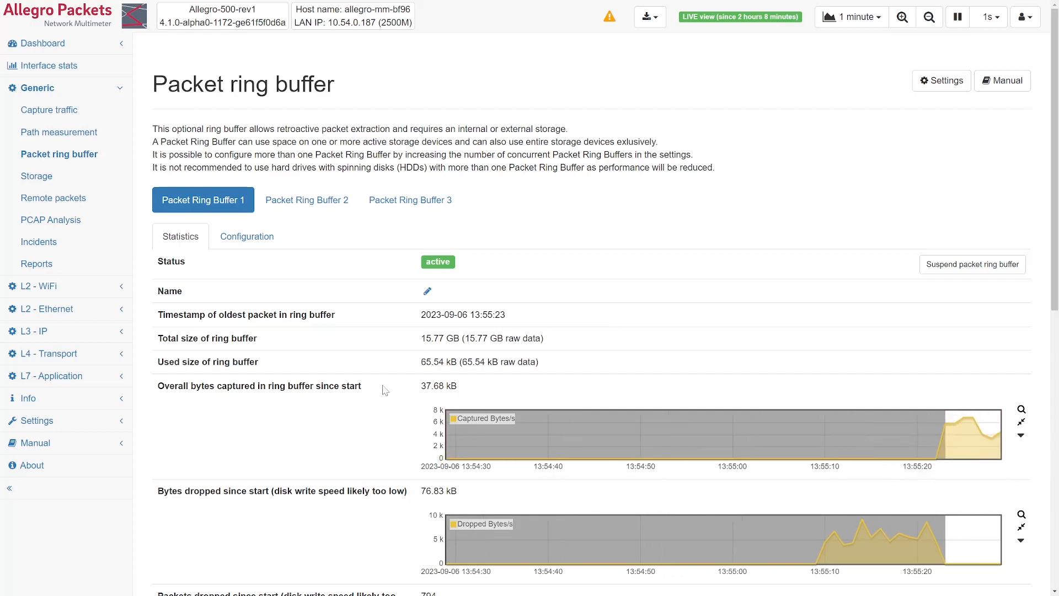
left_click(253, 239)
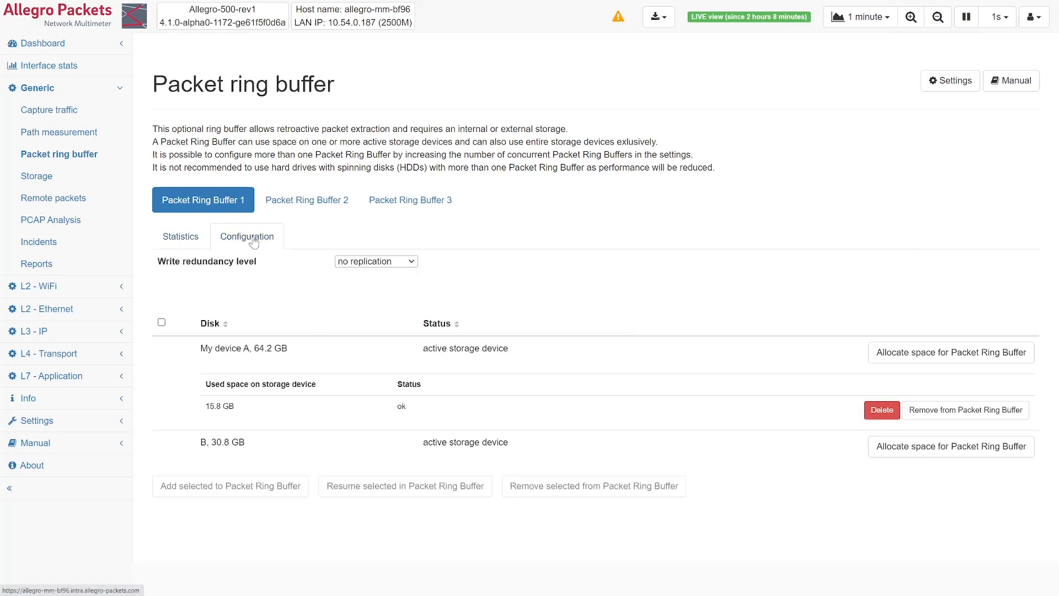
left_click(921, 444)
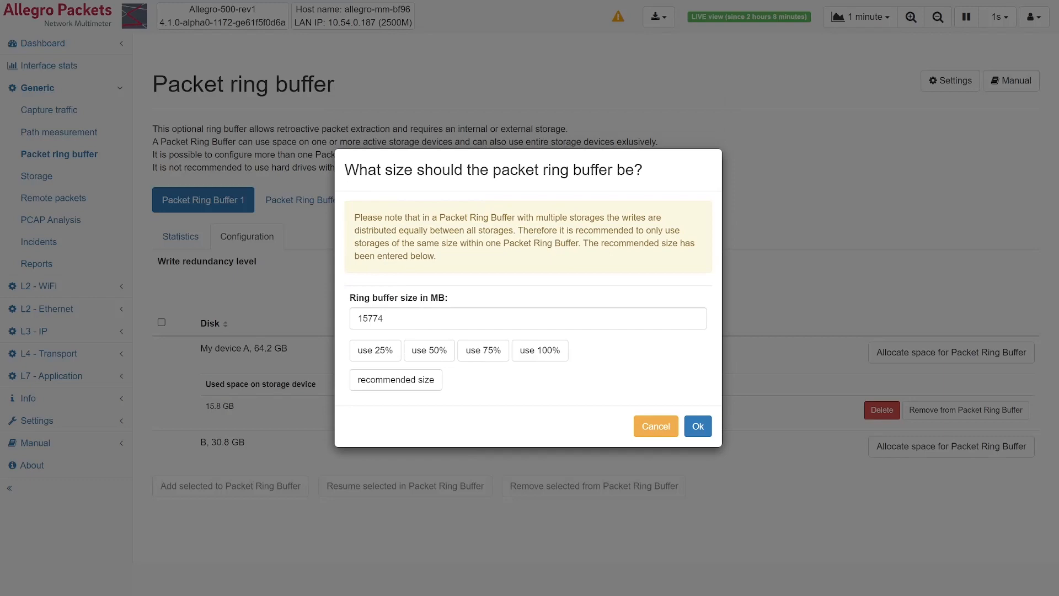
left_click(698, 426)
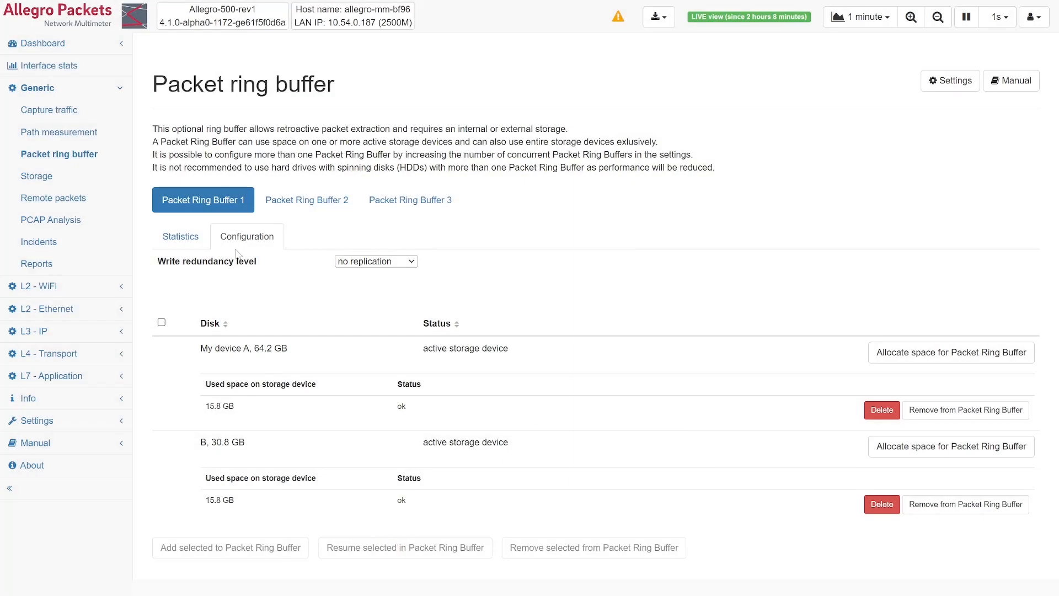
left_click(195, 243)
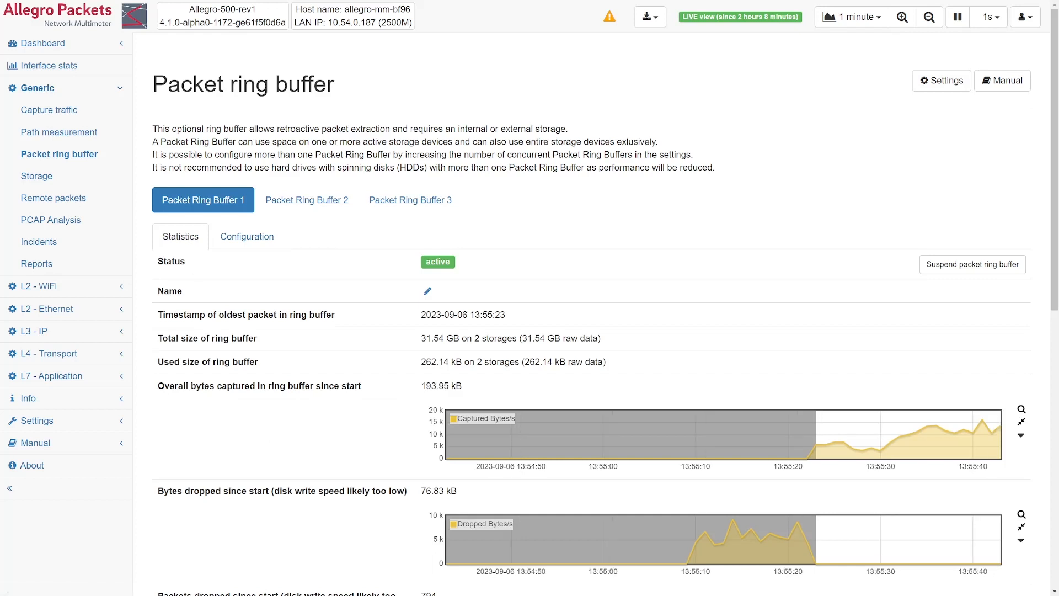
- Start Packet Ring Buffer 2 and allocate 100% of My device A's available space to it
left_click(322, 205)
left_click(240, 234)
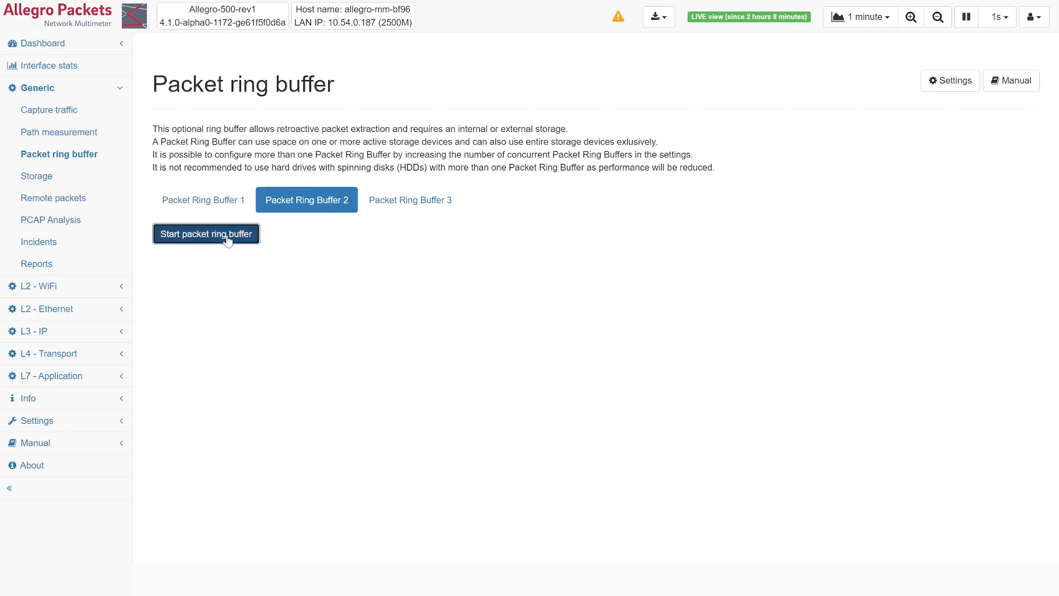
left_click(246, 238)
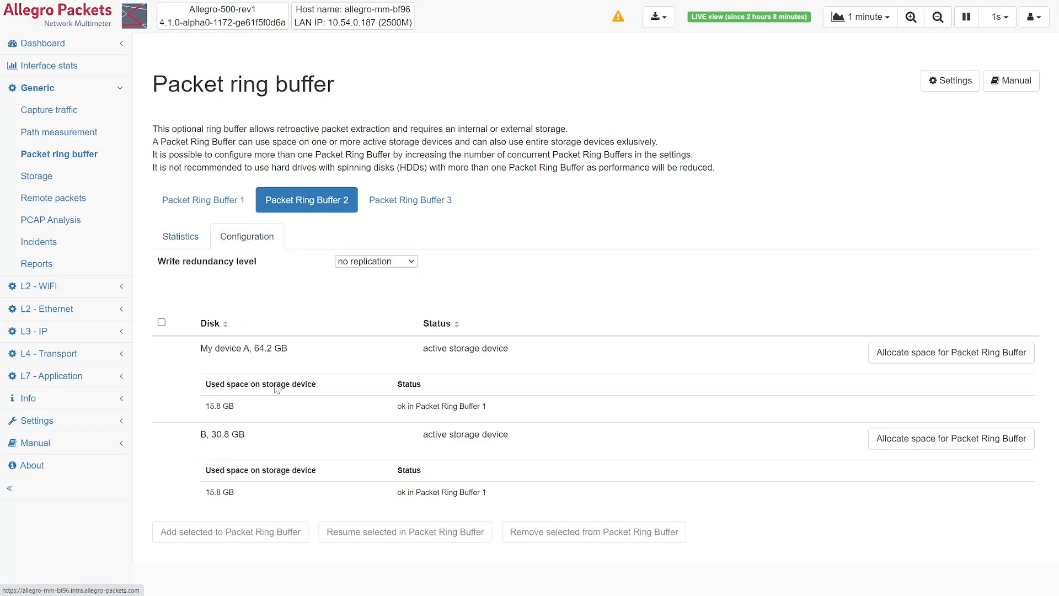
left_click(936, 356)
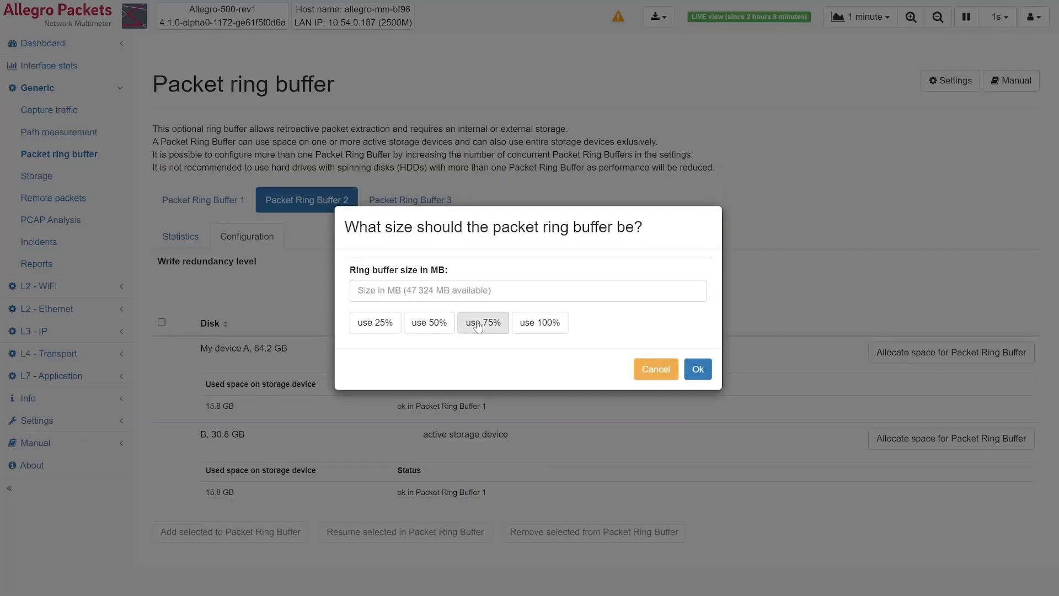
left_click(540, 322)
left_click(698, 370)
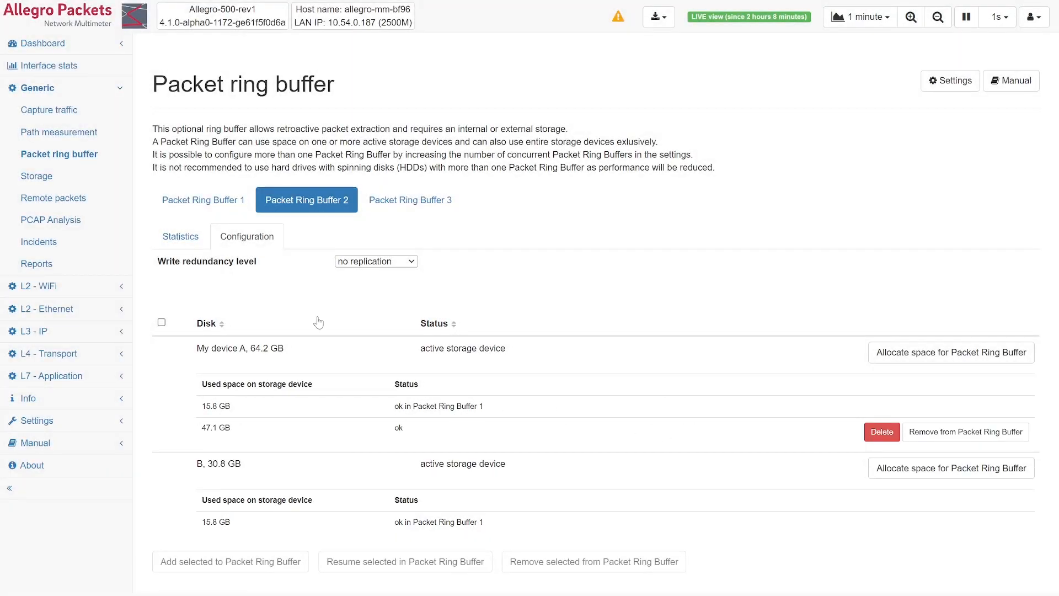
- Review the statistics of Packet Ring Buffer 2 down to its packet filter rules
left_click(180, 236)
scroll(384, 344, "down", 4)
scroll(385, 345, "down", 5)
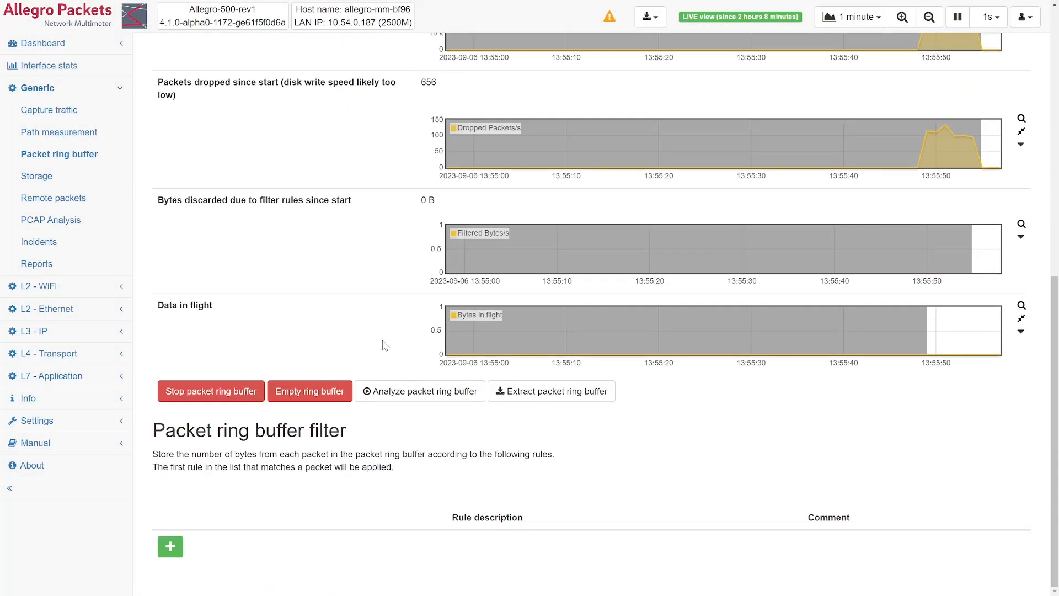
- Start a new filter rule for Packet Ring Buffer 2 with the Layer 7 protocol condition set to RTP
left_click(169, 546)
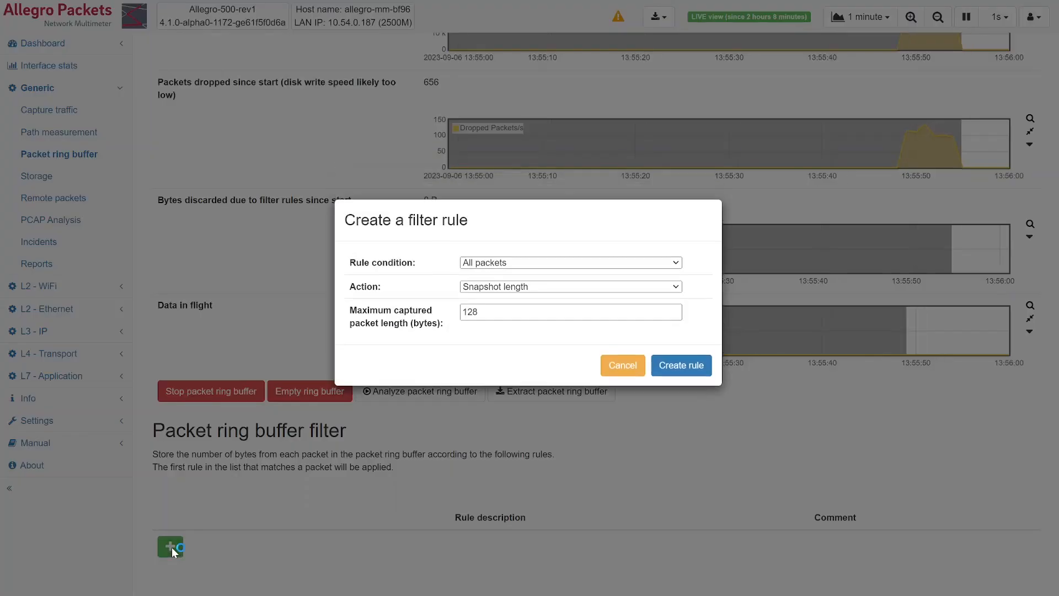
left_click(591, 269)
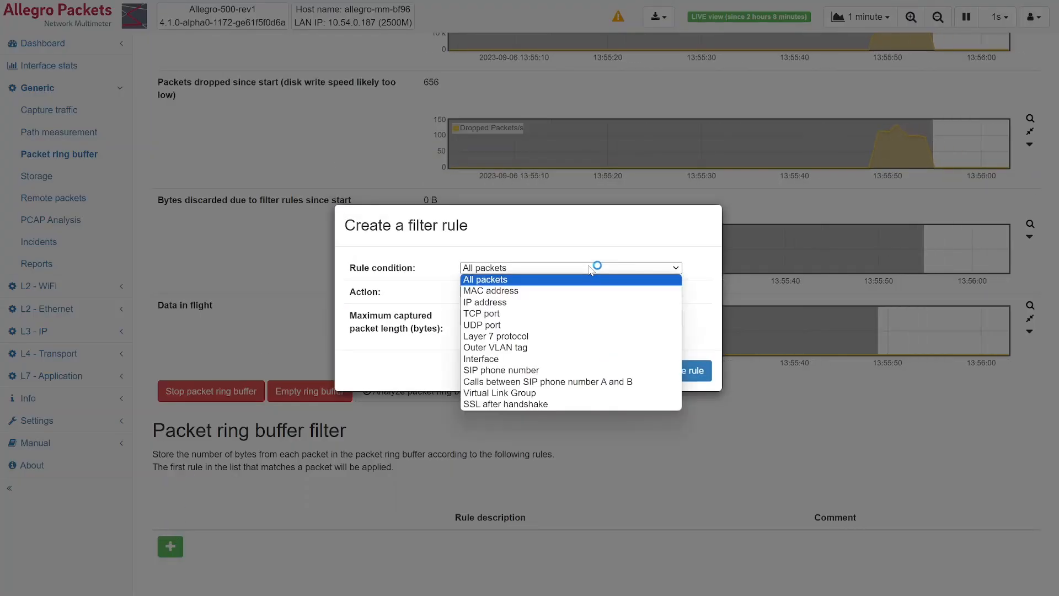
left_click(576, 336)
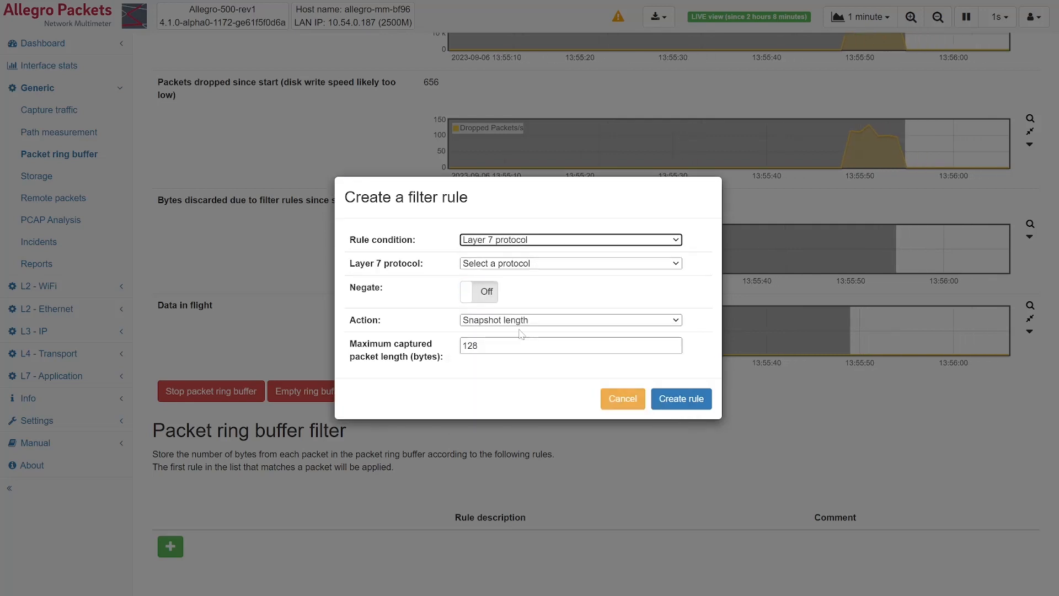
left_click(516, 264)
type("rtcp")
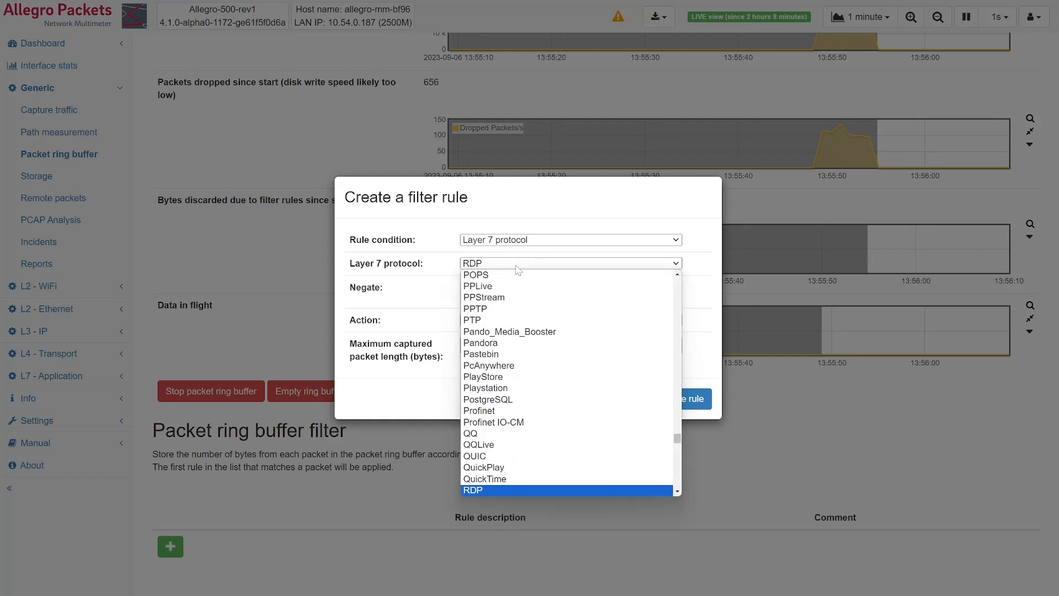
scroll(530, 442, "down", 3)
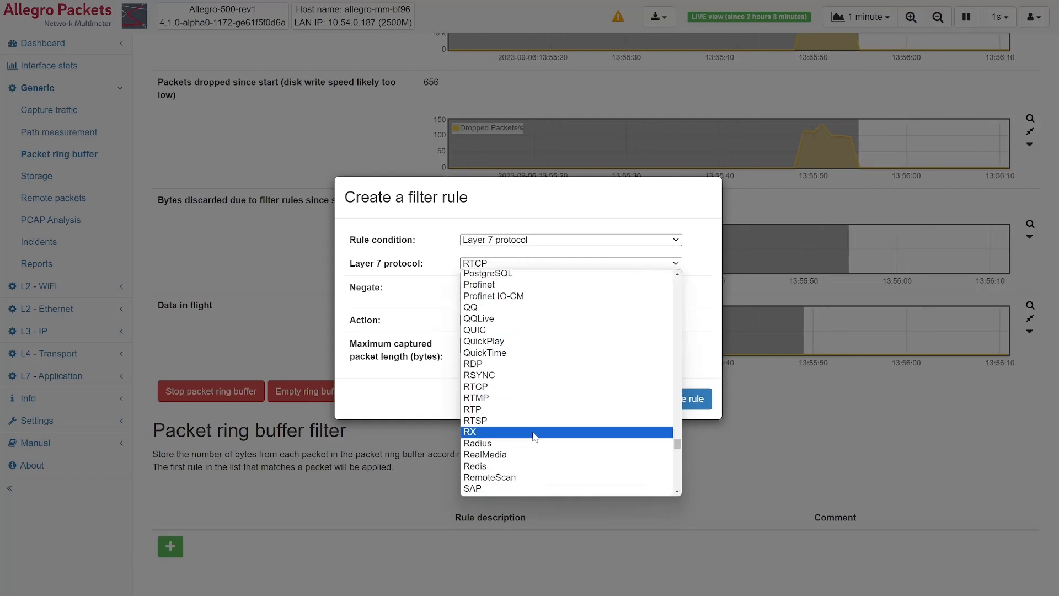
left_click(531, 407)
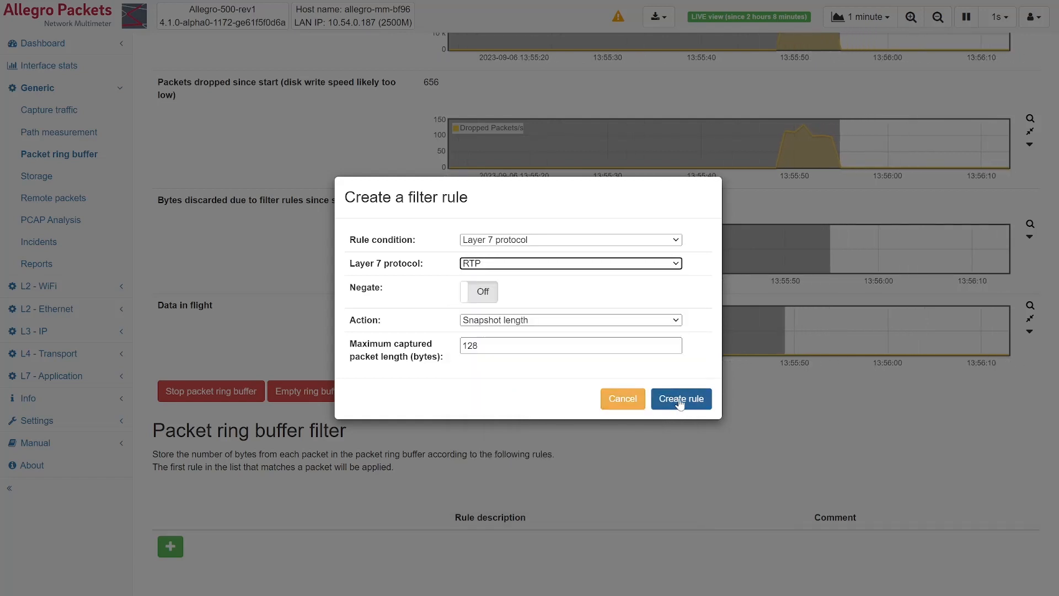
- Negate the RTP condition, set the rule's action to Discard, and create the rule
left_click(660, 320)
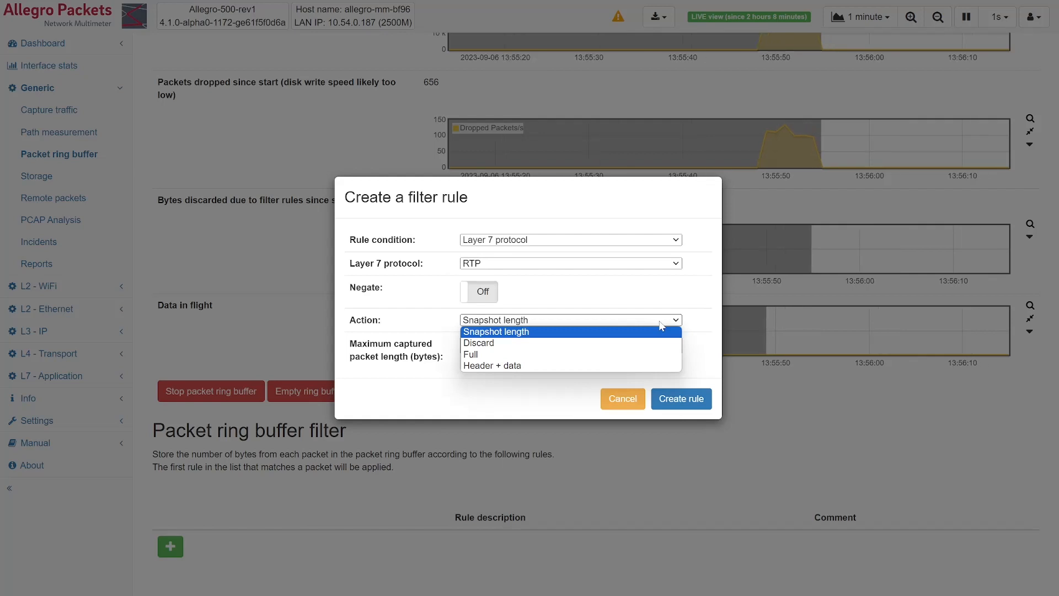
left_click(479, 292)
left_click(490, 323)
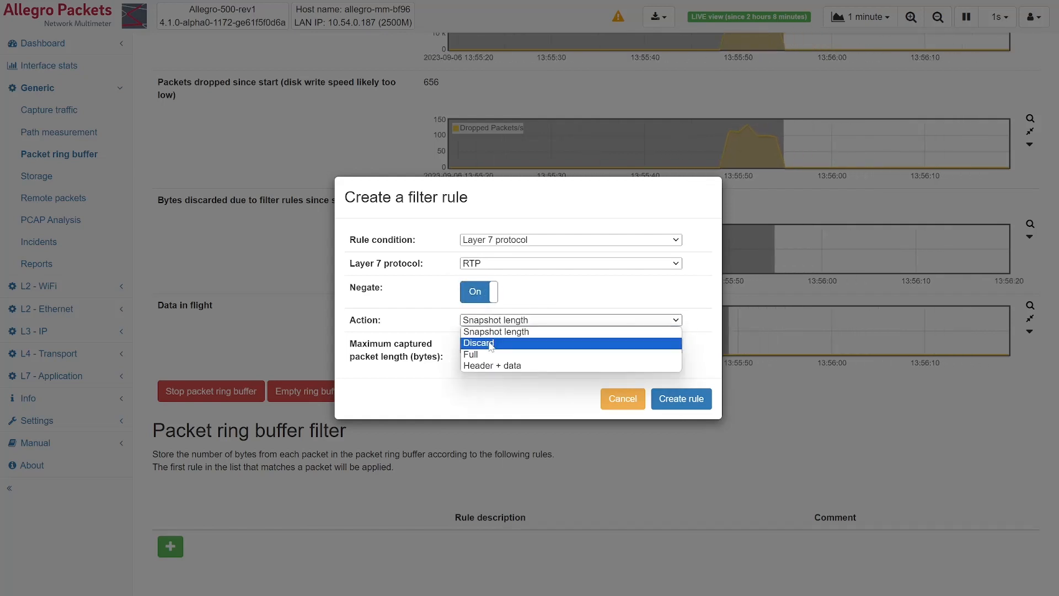
left_click(479, 342)
left_click(681, 380)
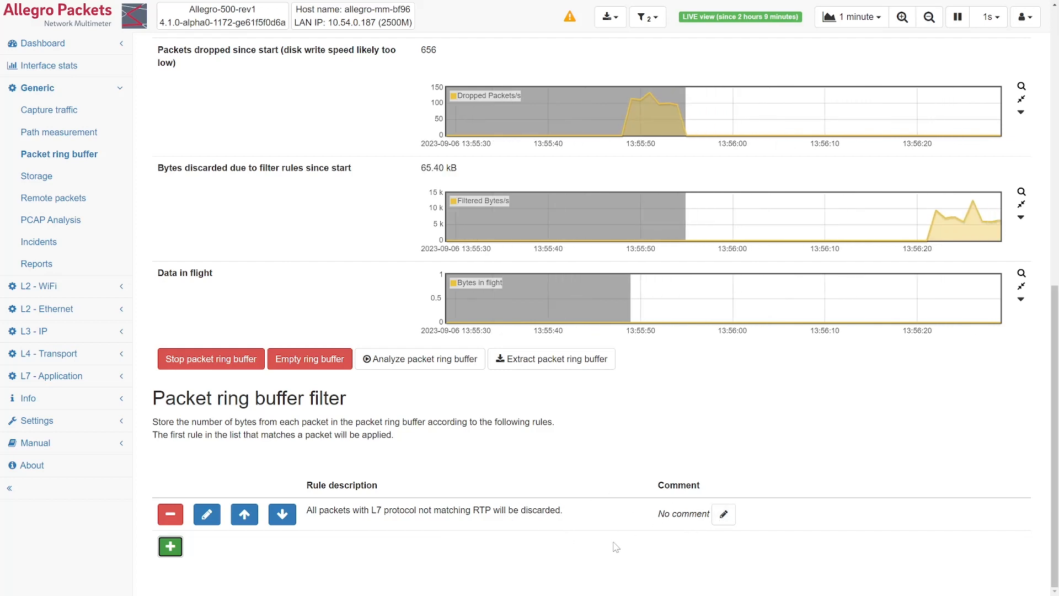
- Check the captured and filter-discarded bytes graphs of Packet Ring Buffer 2 and open the statistics of Packet Ring Buffer 1
scroll(413, 497, "up", 4)
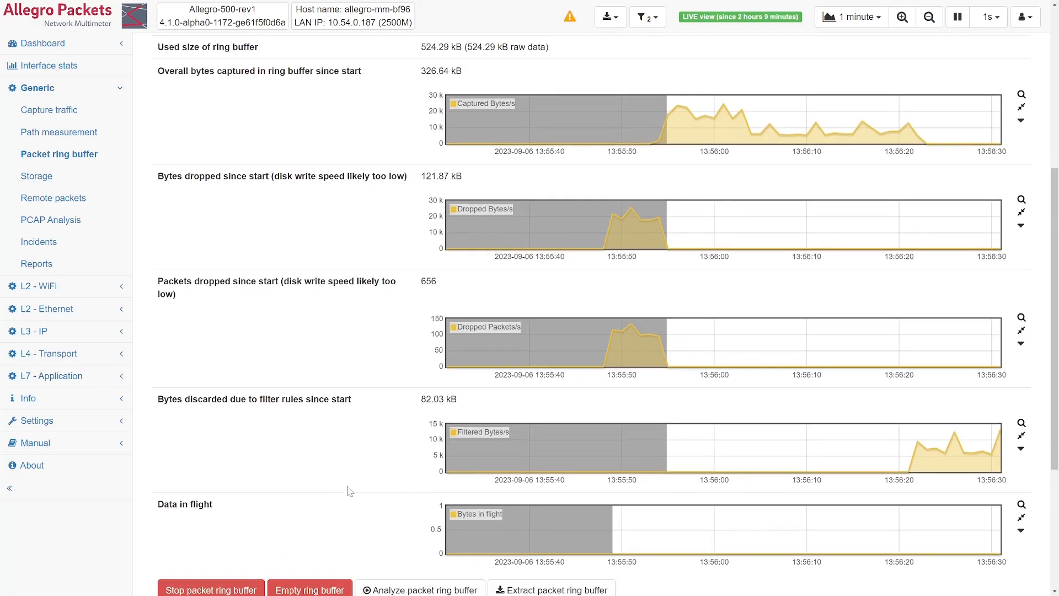
scroll(734, 389, "down", 1)
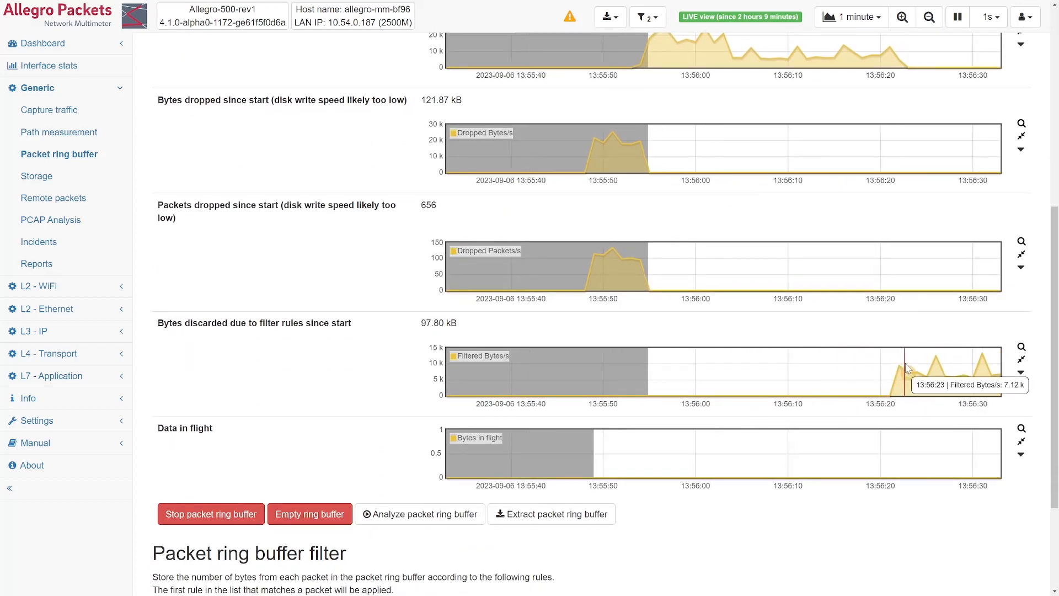
scroll(399, 405, "up", 7)
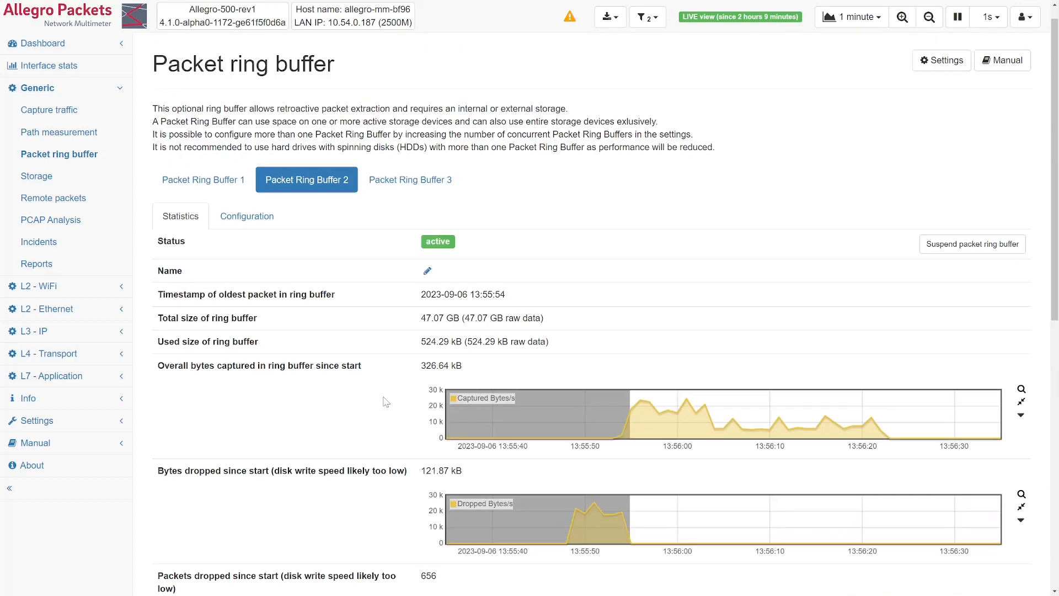
left_click(230, 212)
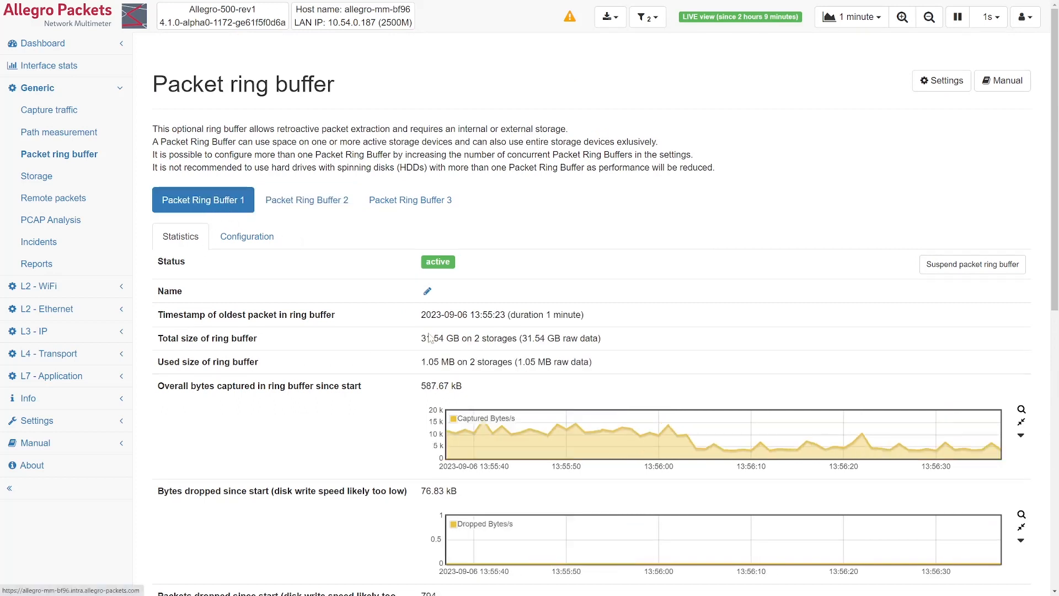